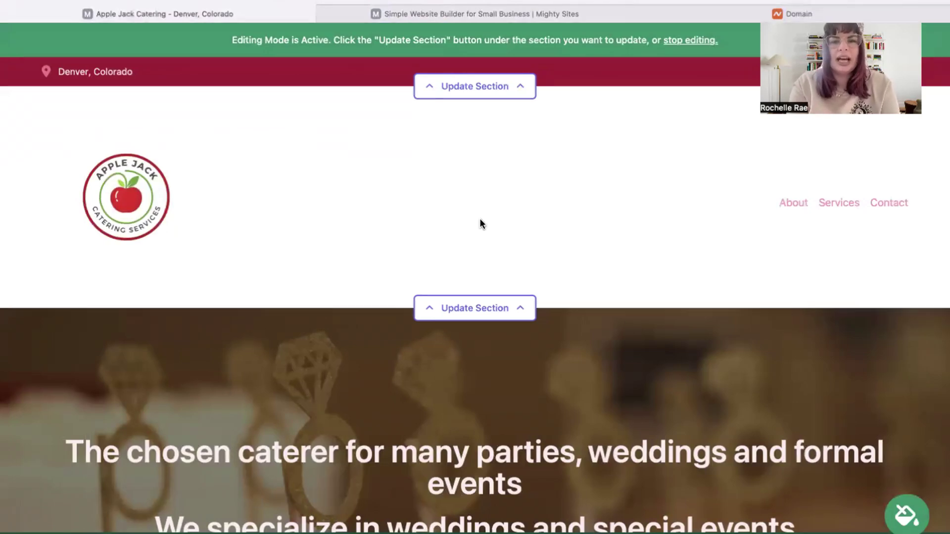
scroll(481, 224, down, 3)
scroll(480, 223, down, 2)
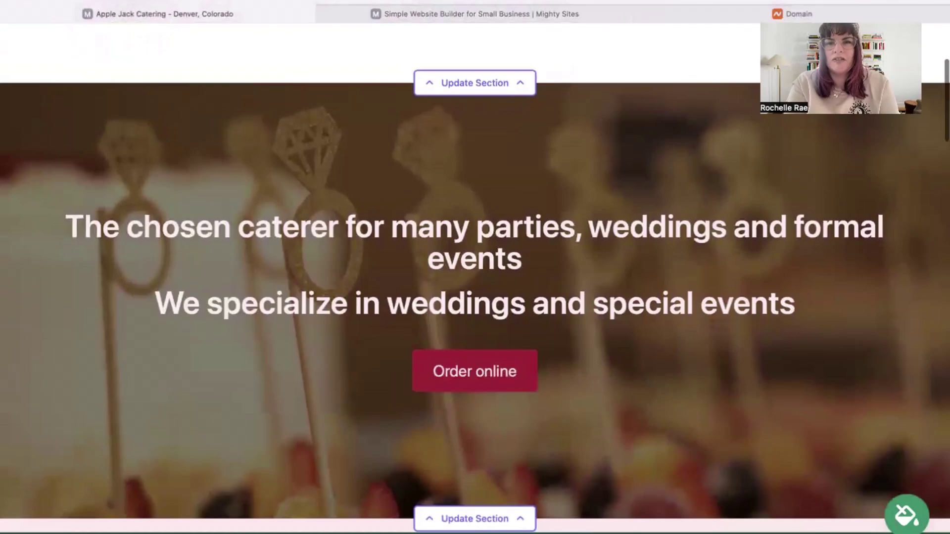
scroll(480, 224, up, 5)
Copy applejackcatering.info from Namecheap and return to the Apple Jack Catering dashboard.
click(794, 14)
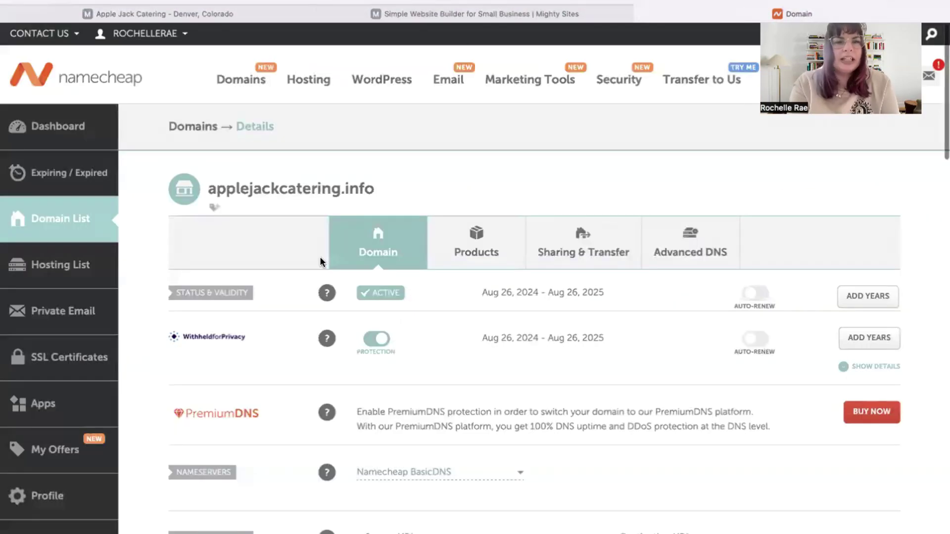
drag(379, 188, 211, 185)
key(ctrl+c)
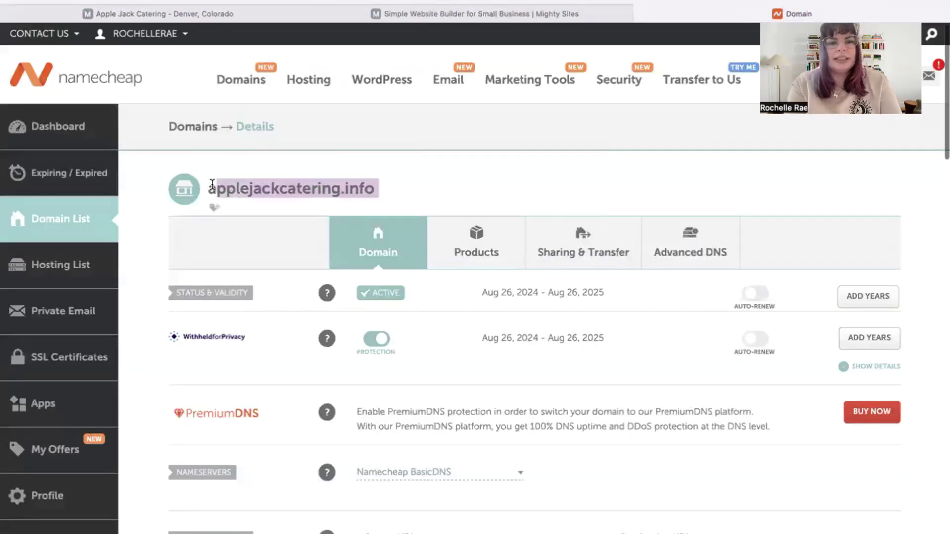
click(163, 13)
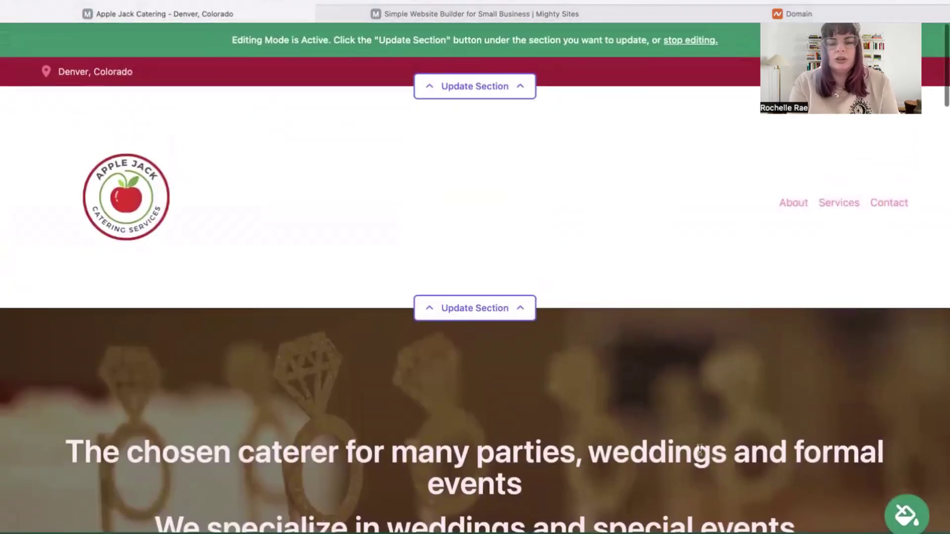
key(alt+Left)
click(164, 196)
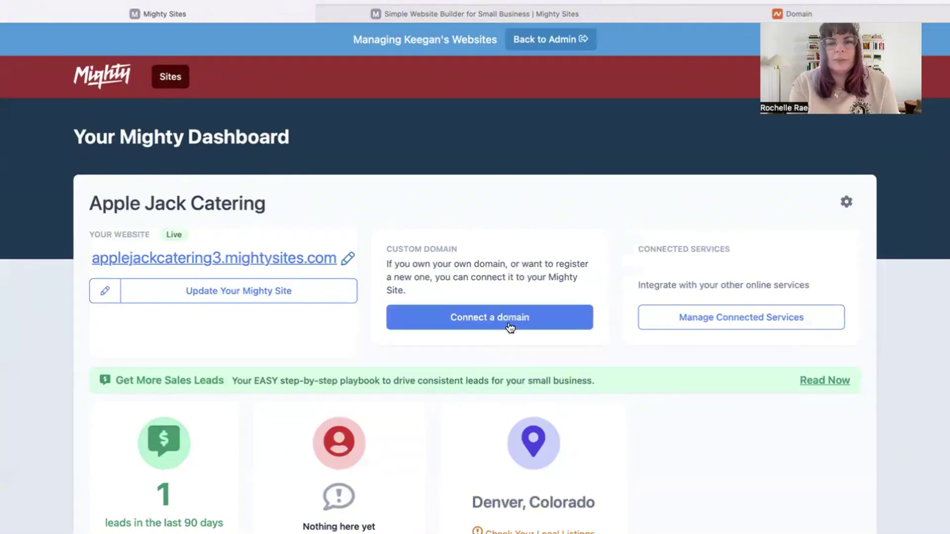
Start connecting a domain and choose the 'I already have a domain' option.
click(461, 317)
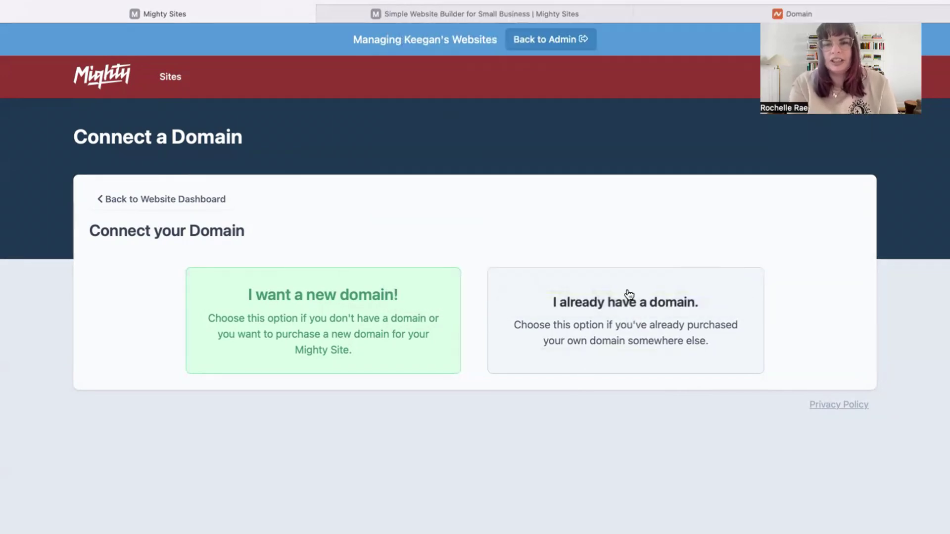
click(636, 306)
scroll(637, 306, down, 1)
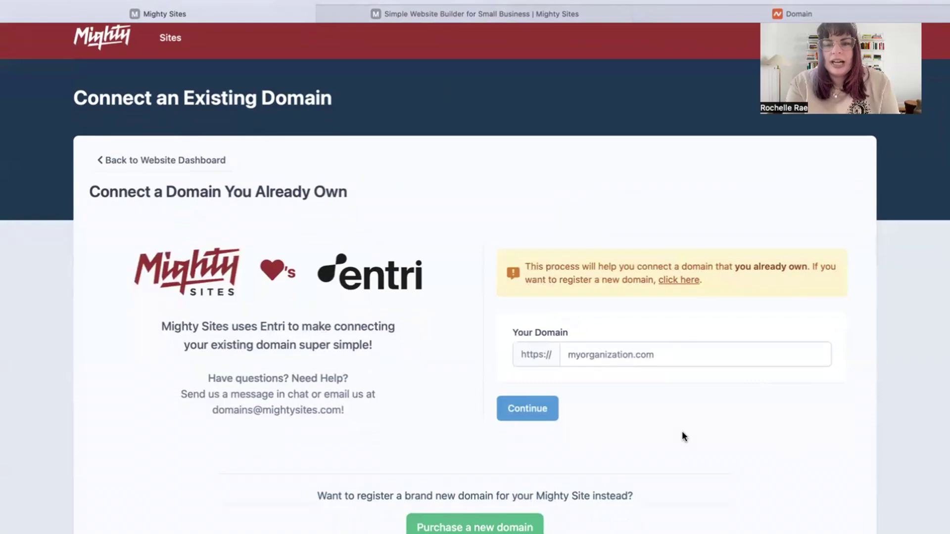
Paste applejackcatering.info into Your Domain and continue.
click(675, 354)
key(ctrl+v)
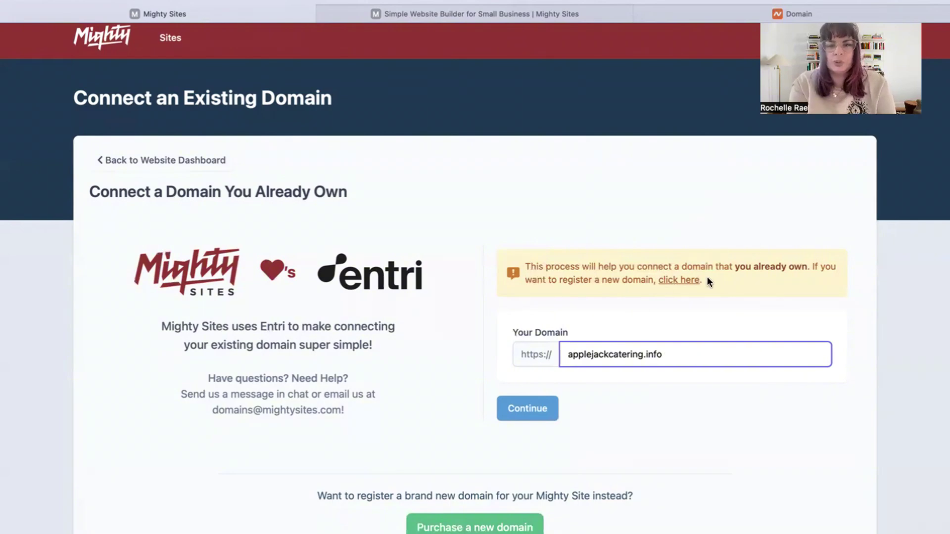
click(527, 408)
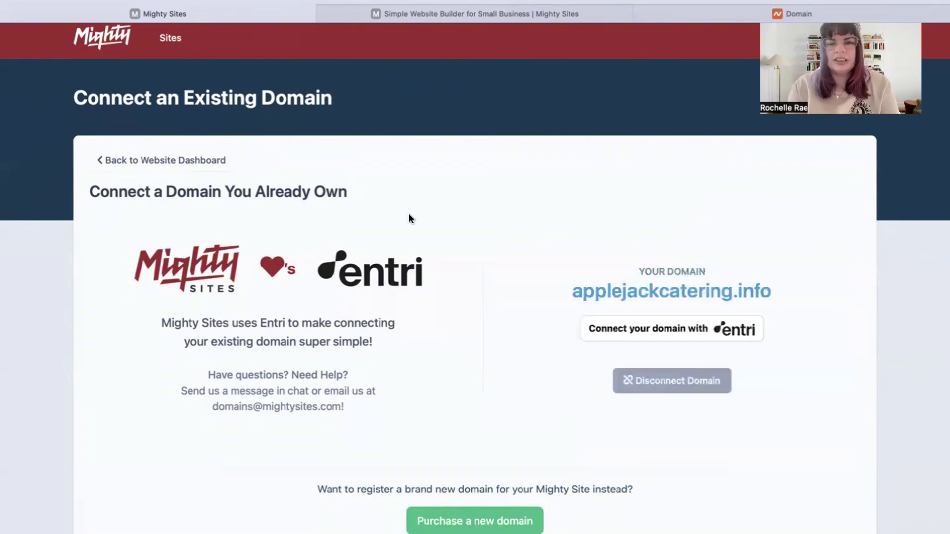
Launch Entri, search 'name', and select Namecheap as the provider, starting its login.
click(653, 327)
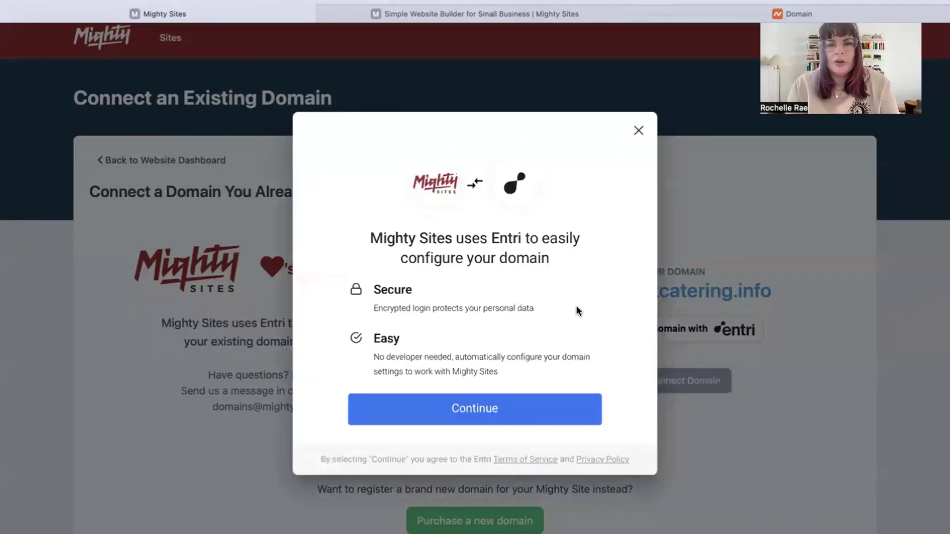
click(486, 408)
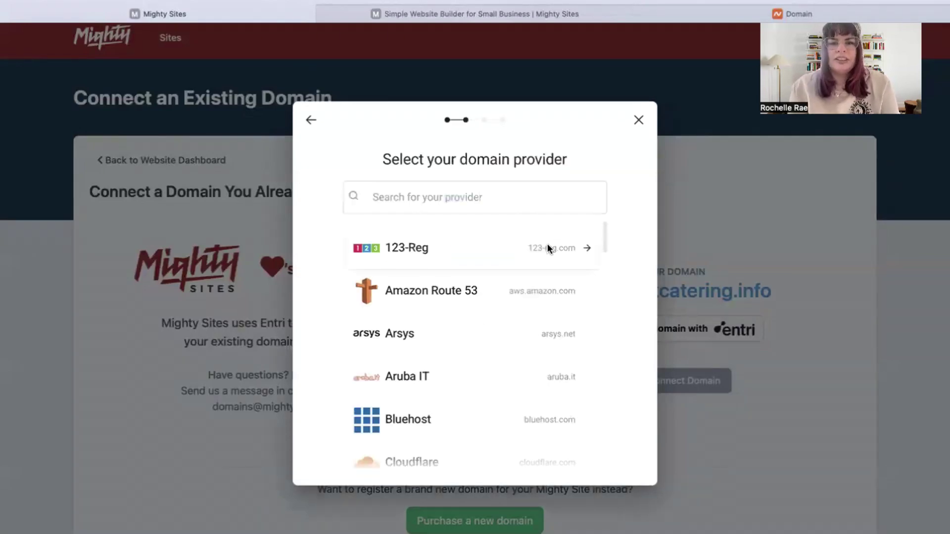
click(498, 197)
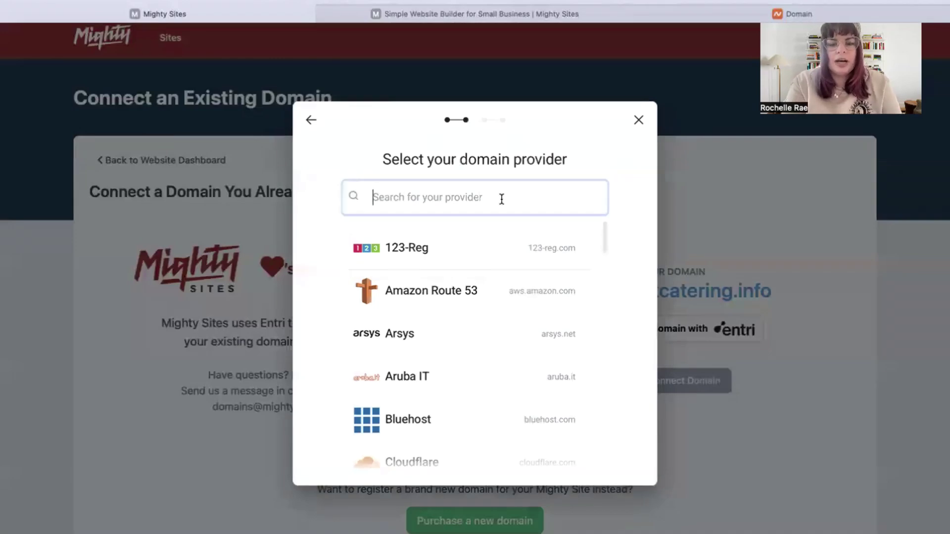
text(name)
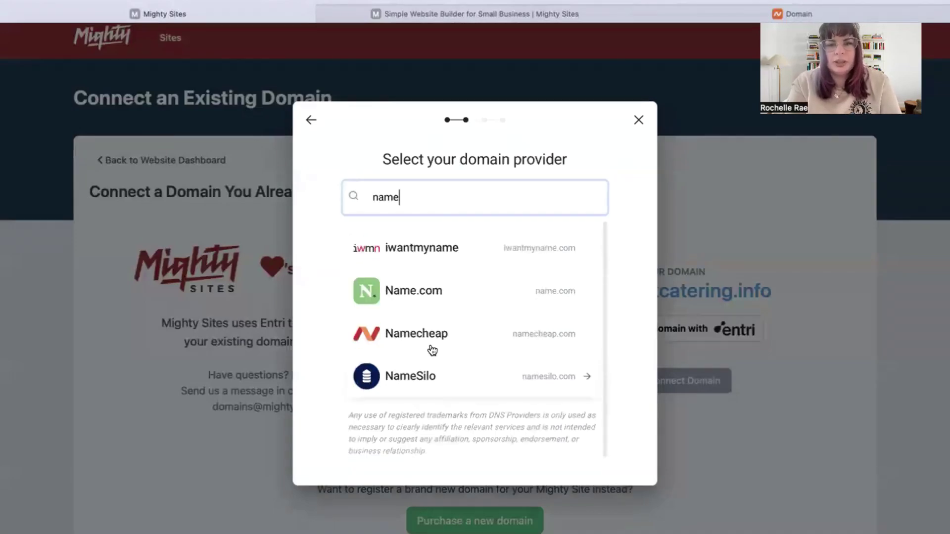
click(416, 333)
click(449, 255)
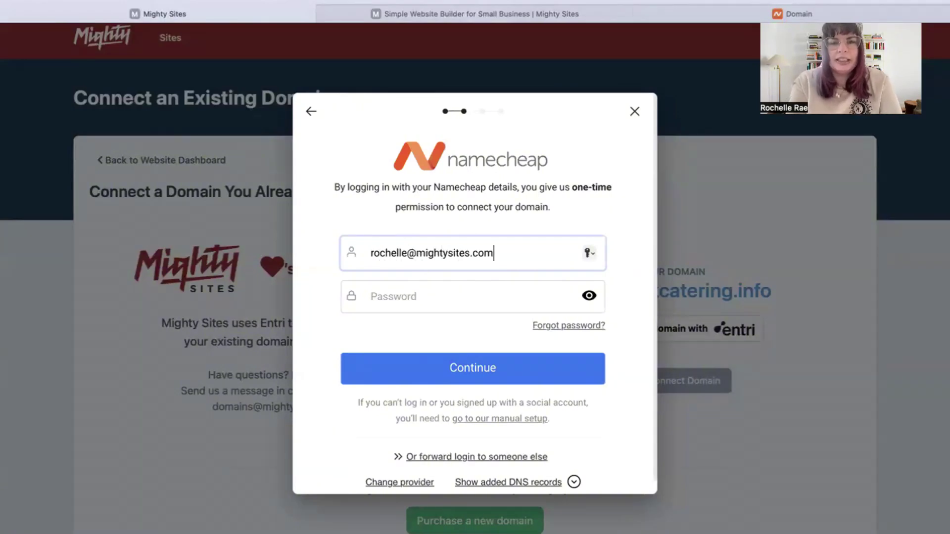
Enter the Namecheap password and log in through Entri.
click(421, 294)
text(••)
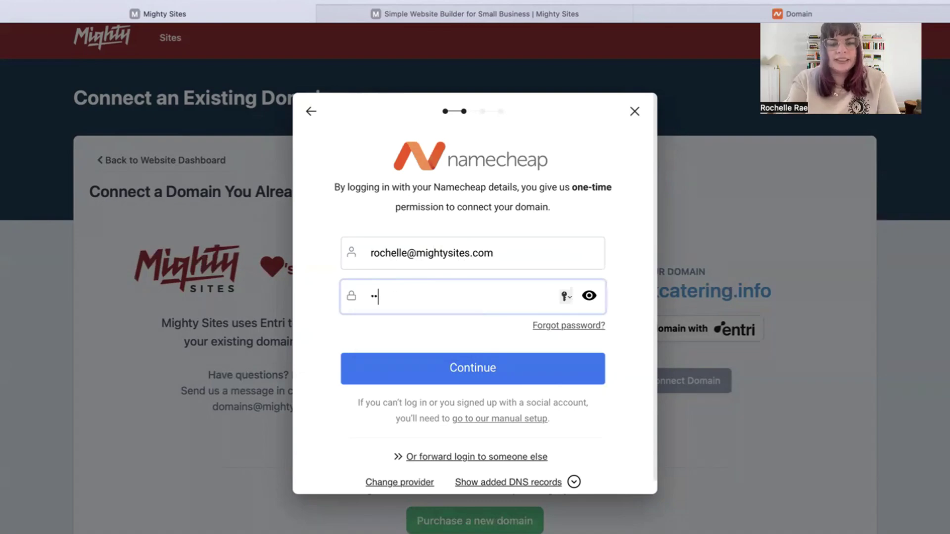
click(432, 366)
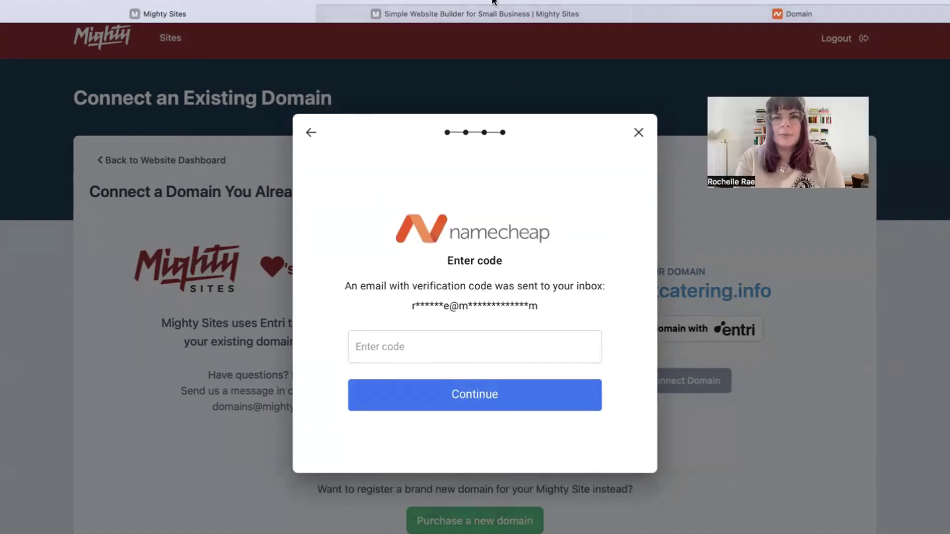
Fetch the emailed code in a new tab and approve replacing the existing DNS records.
key(super+t)
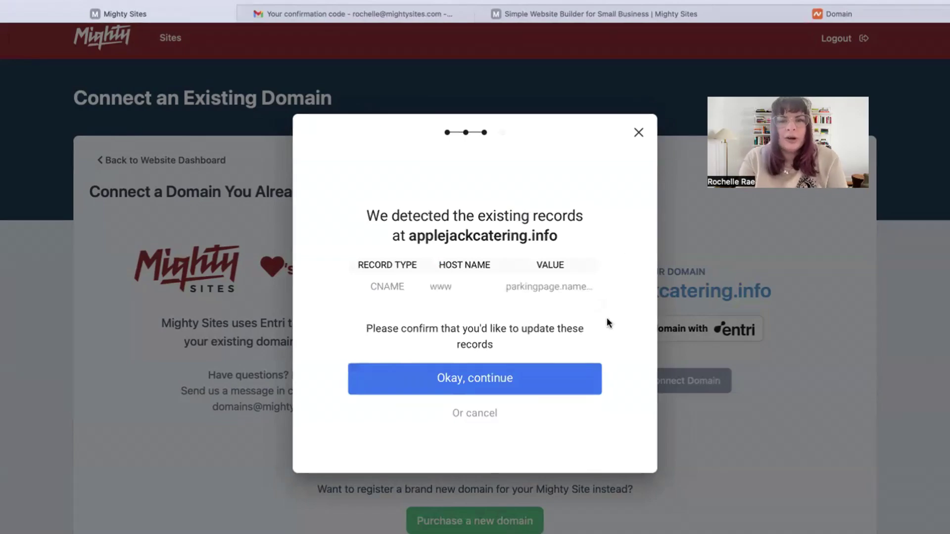
click(519, 378)
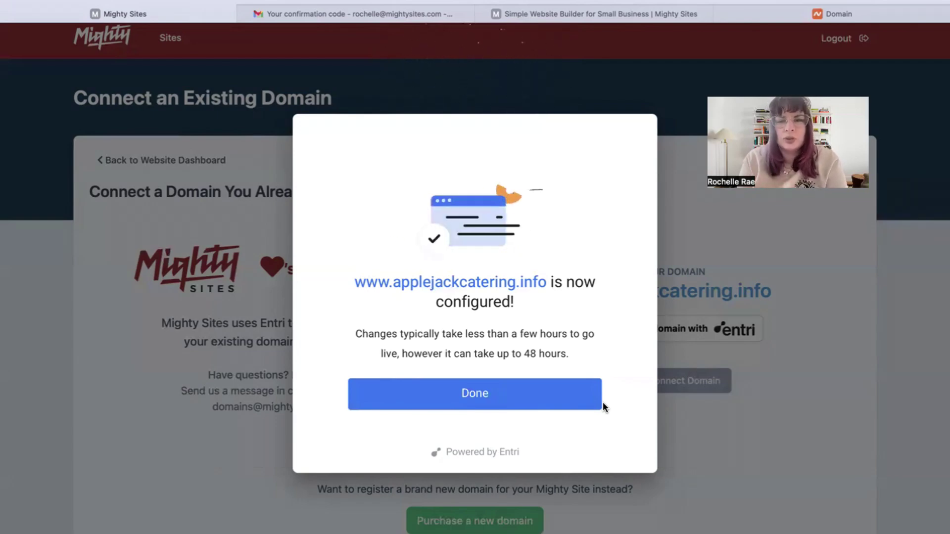
Finish Entri setup and view applejackcatering.info's Processing status.
click(526, 394)
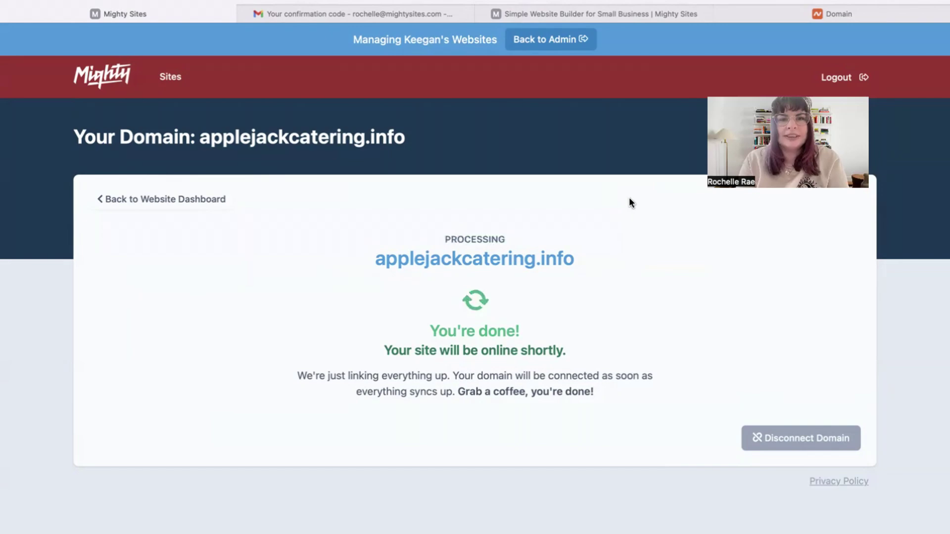
click(187, 200)
Open the live Apple Jack Catering site from the dashboard.
click(291, 253)
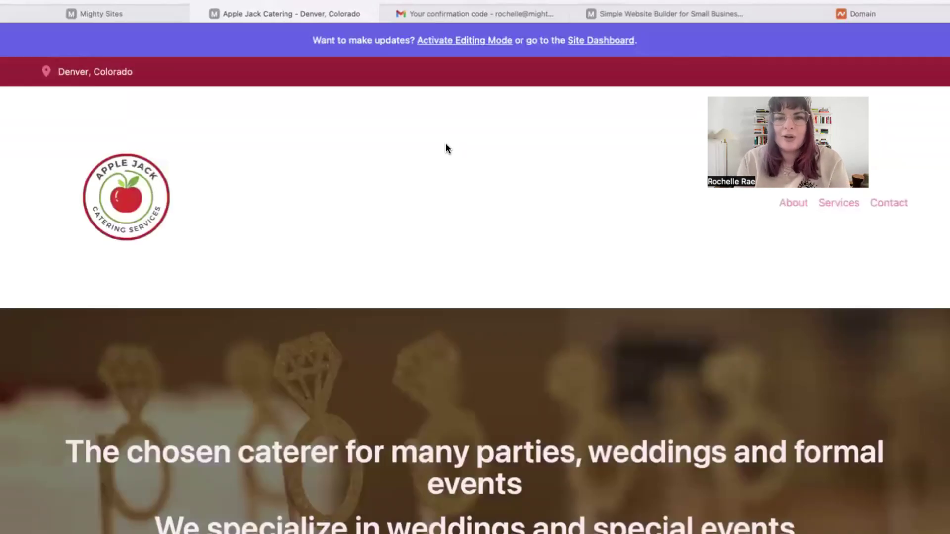
scroll(445, 148, down, 8)
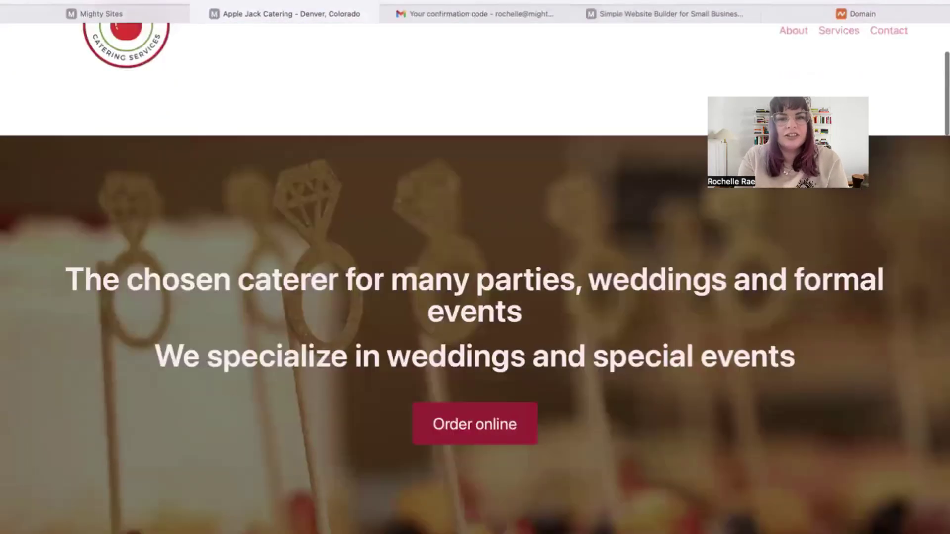
scroll(446, 223, down, 10)
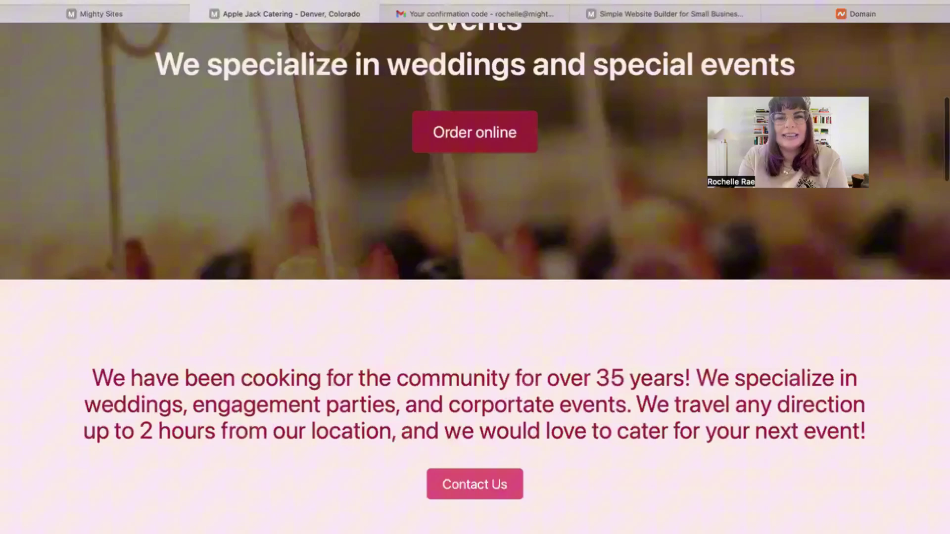
scroll(445, 223, down, 10)
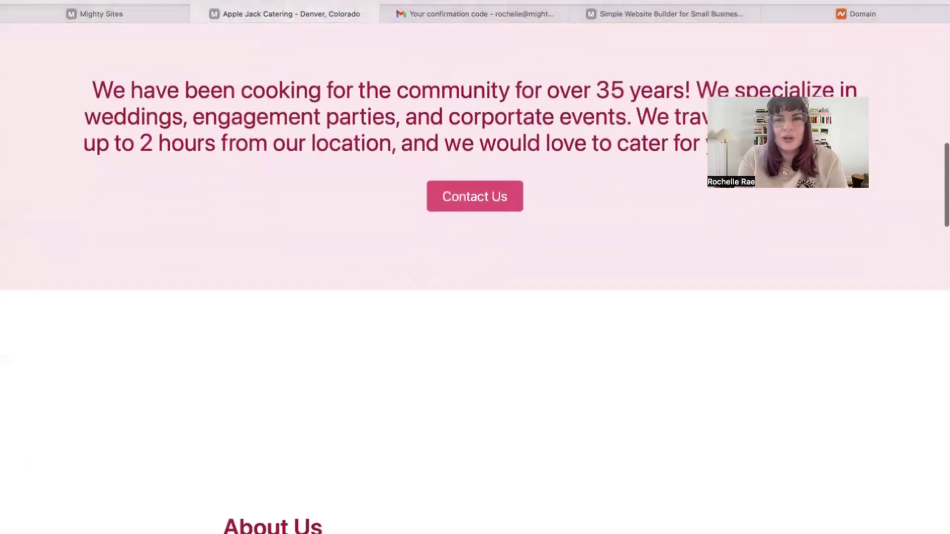
scroll(445, 222, down, 3)
scroll(446, 223, down, 3)
scroll(446, 223, down, 2)
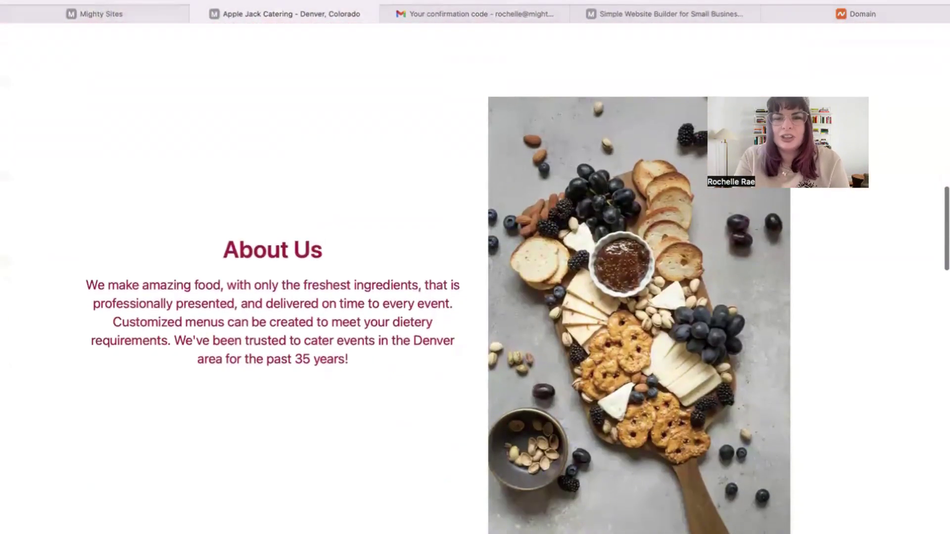
scroll(445, 223, down, 2)
scroll(446, 223, down, 3)
scroll(446, 223, down, 3)
scroll(446, 222, down, 3)
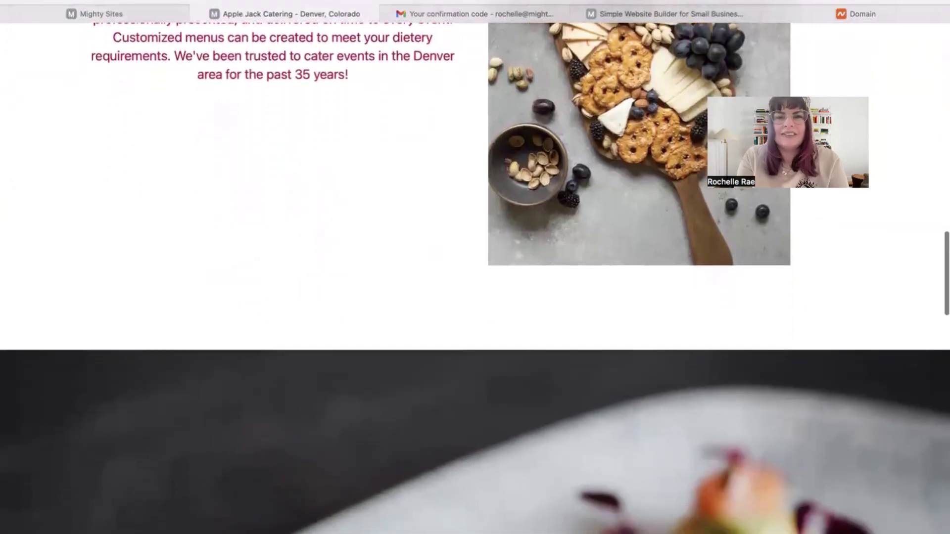
scroll(445, 223, down, 3)
scroll(445, 223, down, 3)
scroll(445, 223, down, 3)
scroll(445, 223, down, 3)
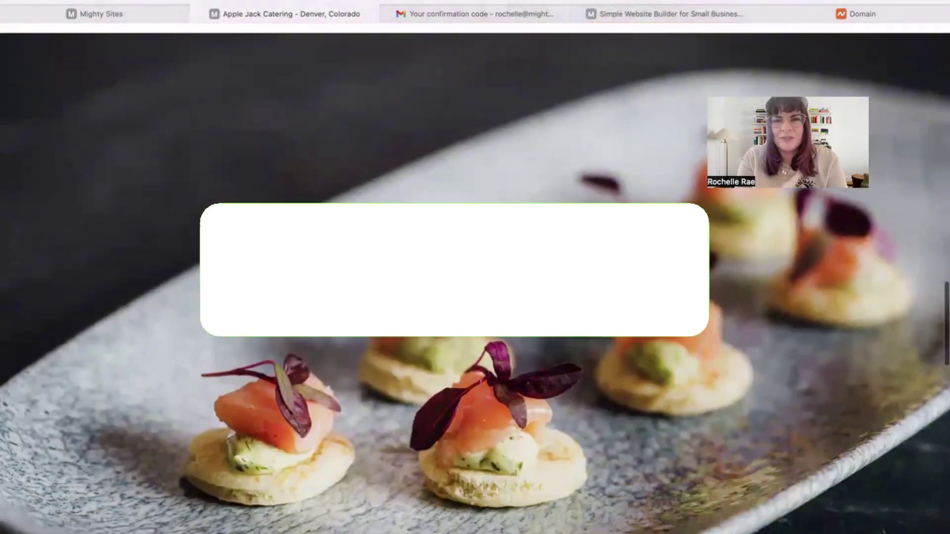
scroll(445, 223, down, 3)
scroll(445, 223, down, 3)
scroll(446, 223, down, 3)
scroll(445, 223, down, 3)
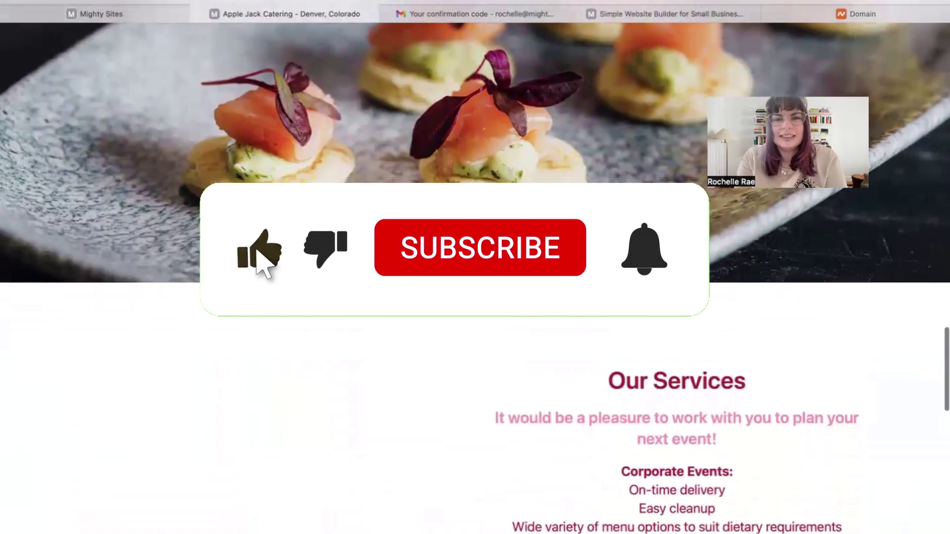
scroll(446, 223, down, 2)
scroll(445, 223, down, 2)
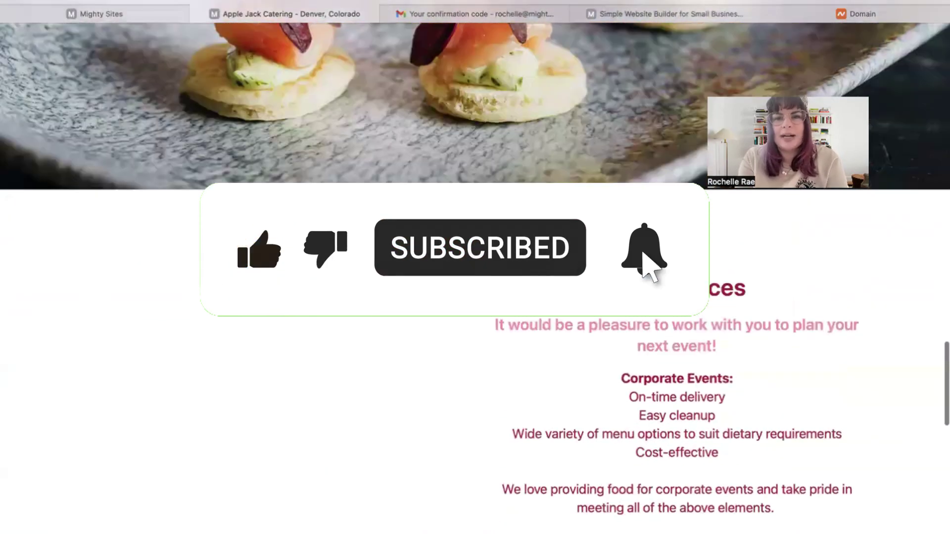
scroll(445, 223, up, 5)
scroll(445, 223, up, 3)
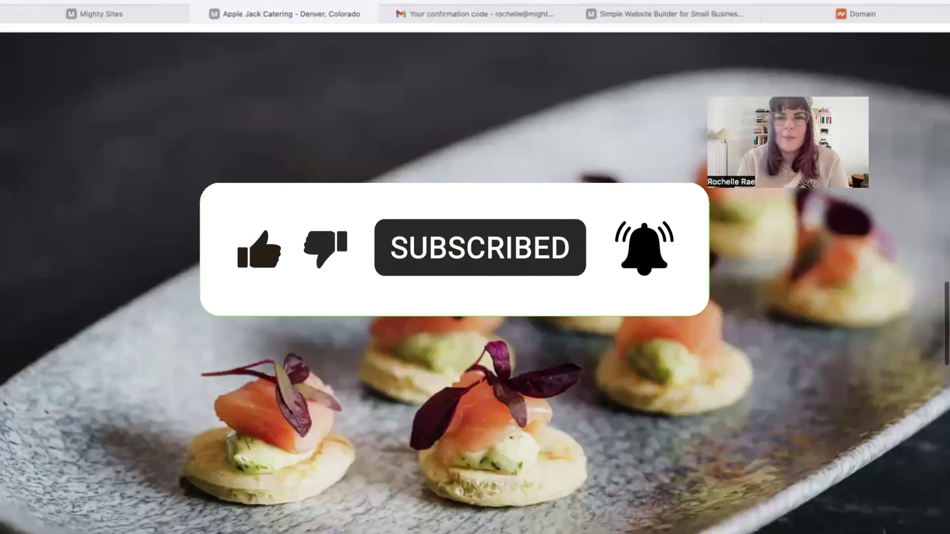